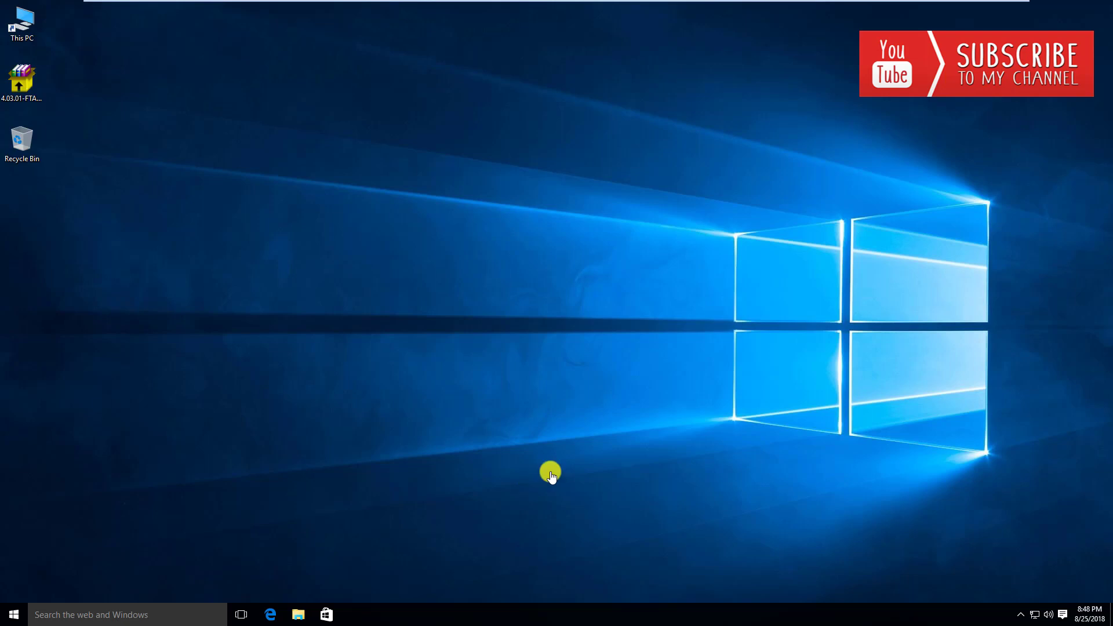
Step: Switch VMware Workstation to the FactoryTalk Client VM's Windows 7 desktop
mouse_move(438, 3)
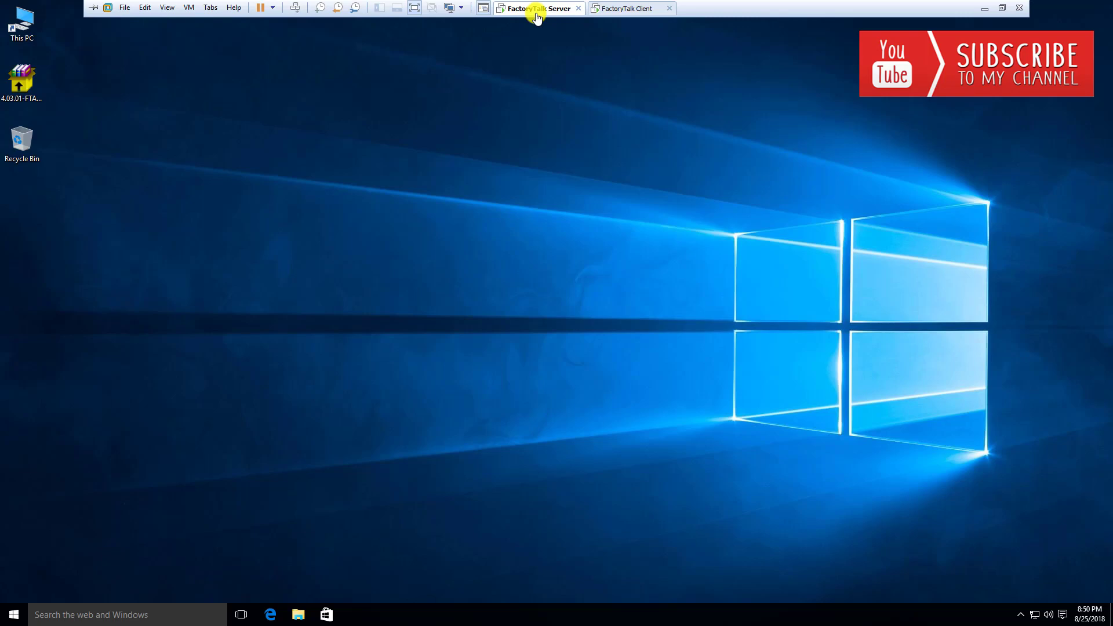
click(638, 9)
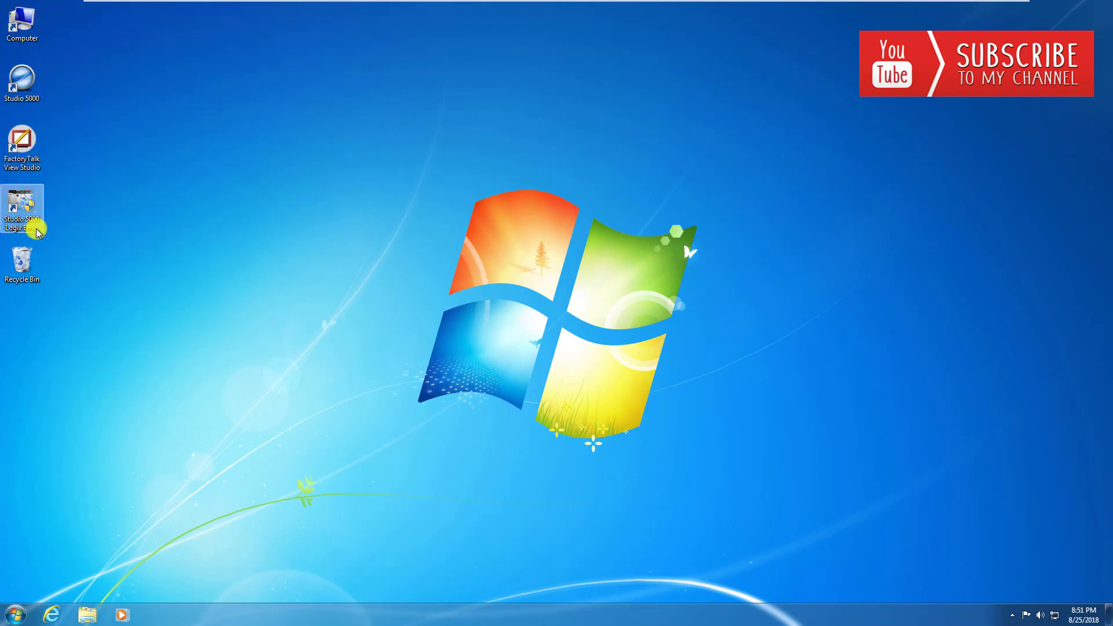
Step: Launch Studio 5000 from its desktop shortcut on the FactoryTalk Client VM
mouse_move(617, 9)
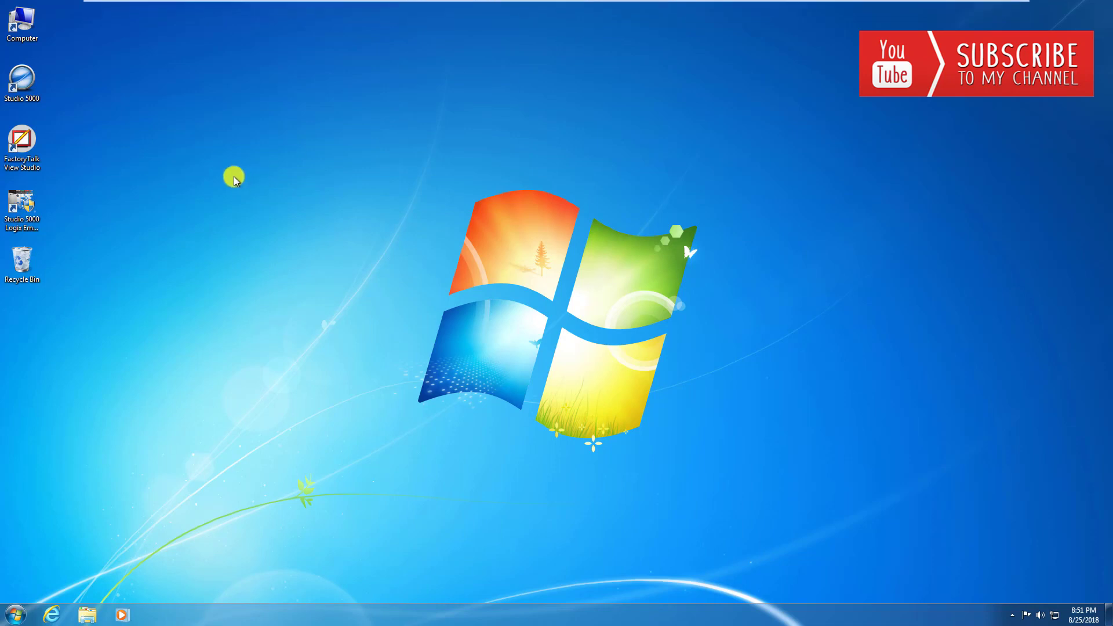
double_click(22, 79)
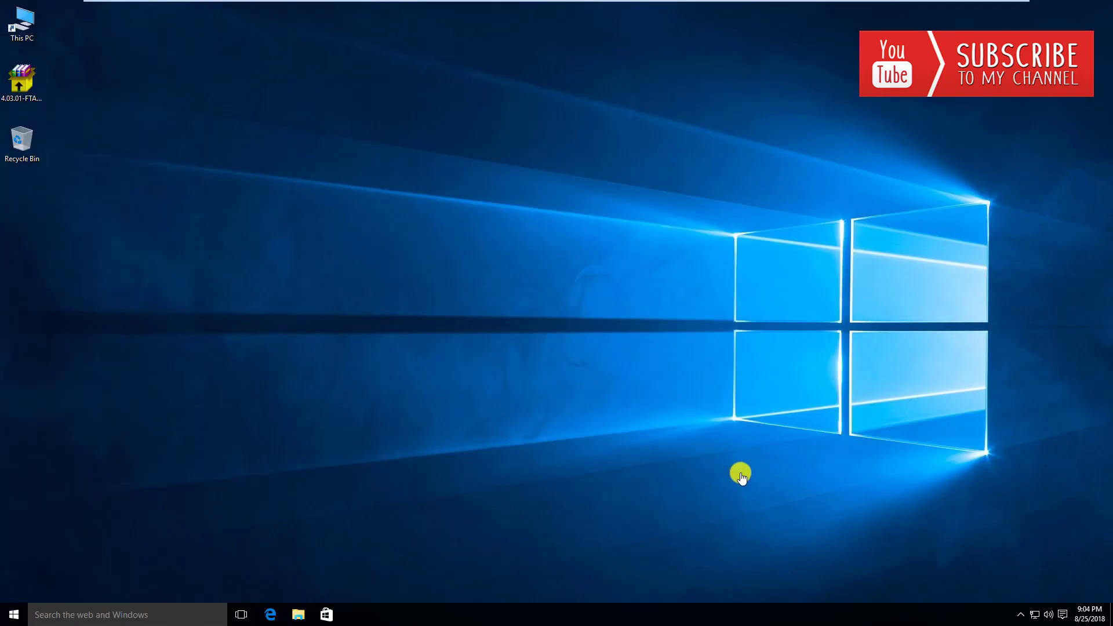
mouse_move(600, 13)
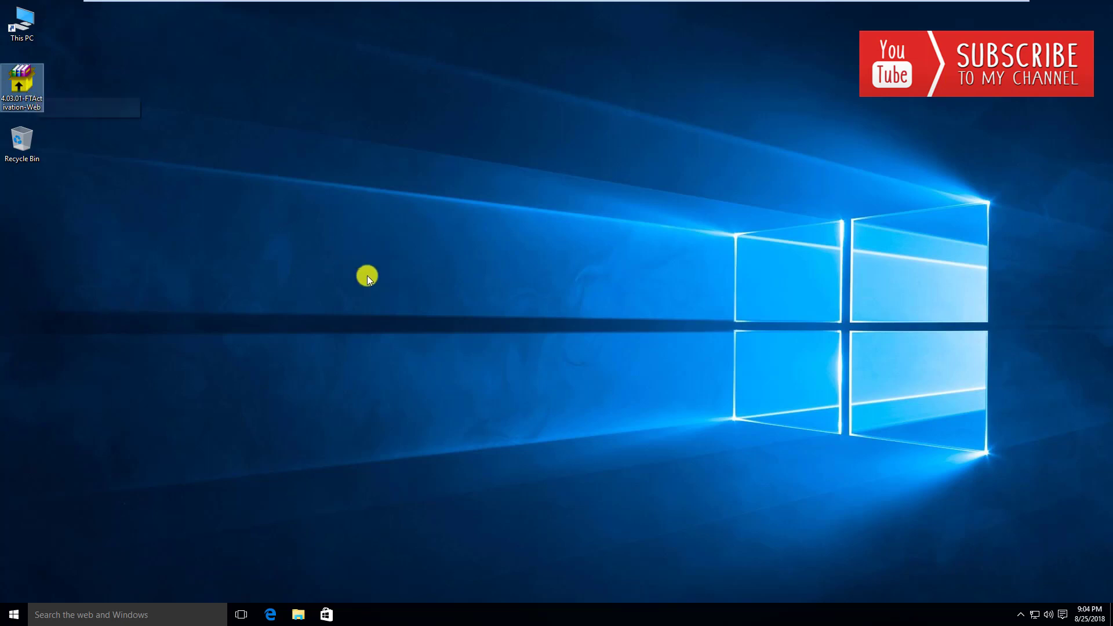
Step: In Edge, go to compatibility.rockwellautomation.com and reposition the browser window
click(270, 614)
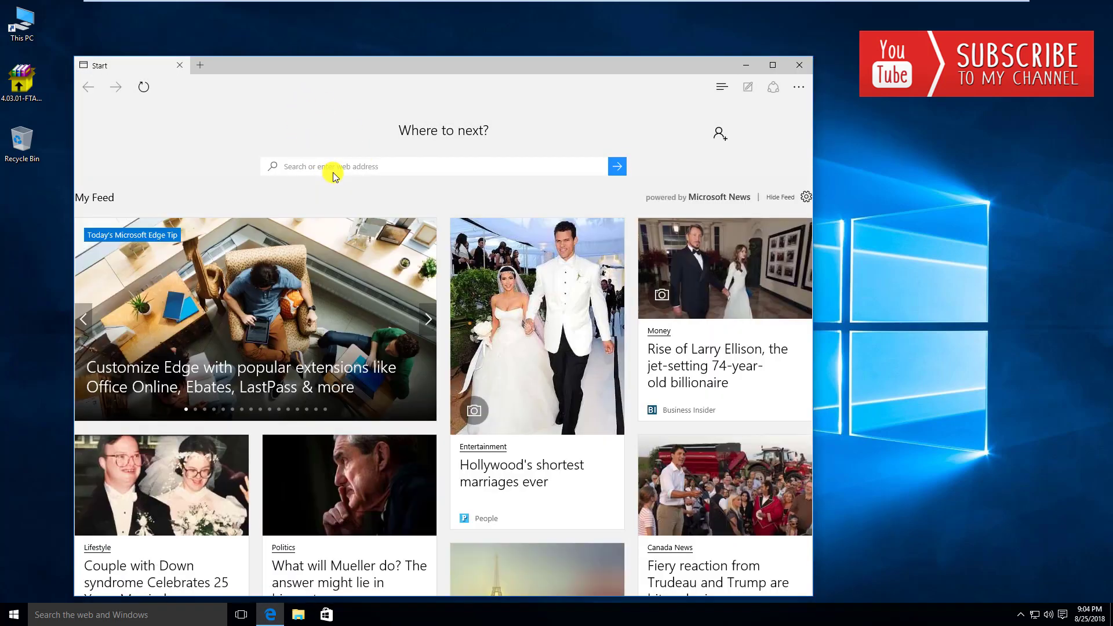
click(334, 168)
text(com)
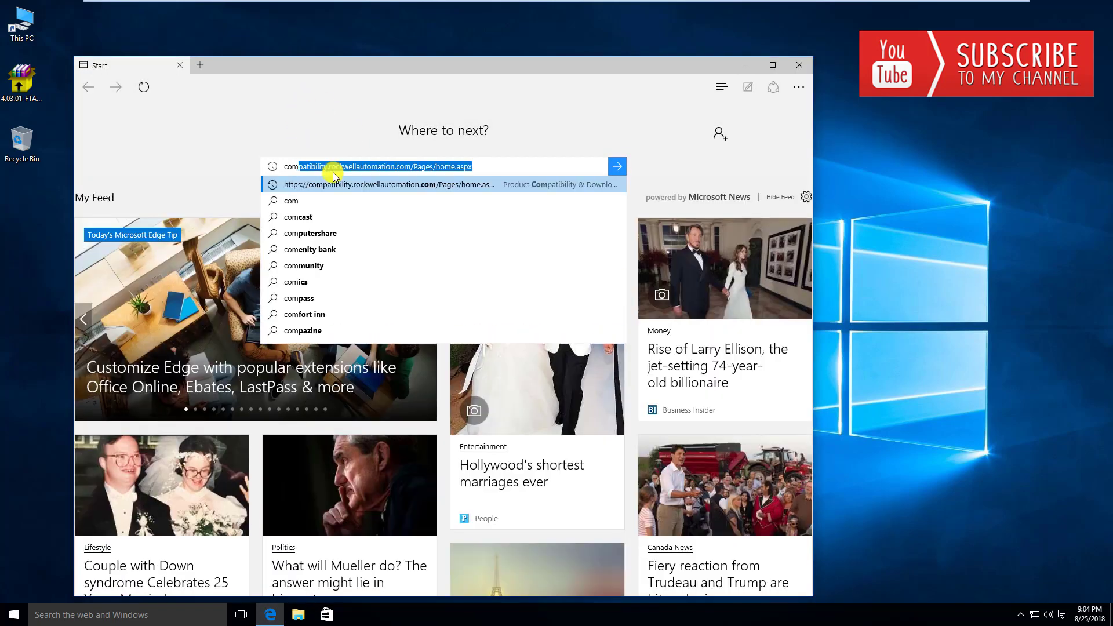
click(447, 174)
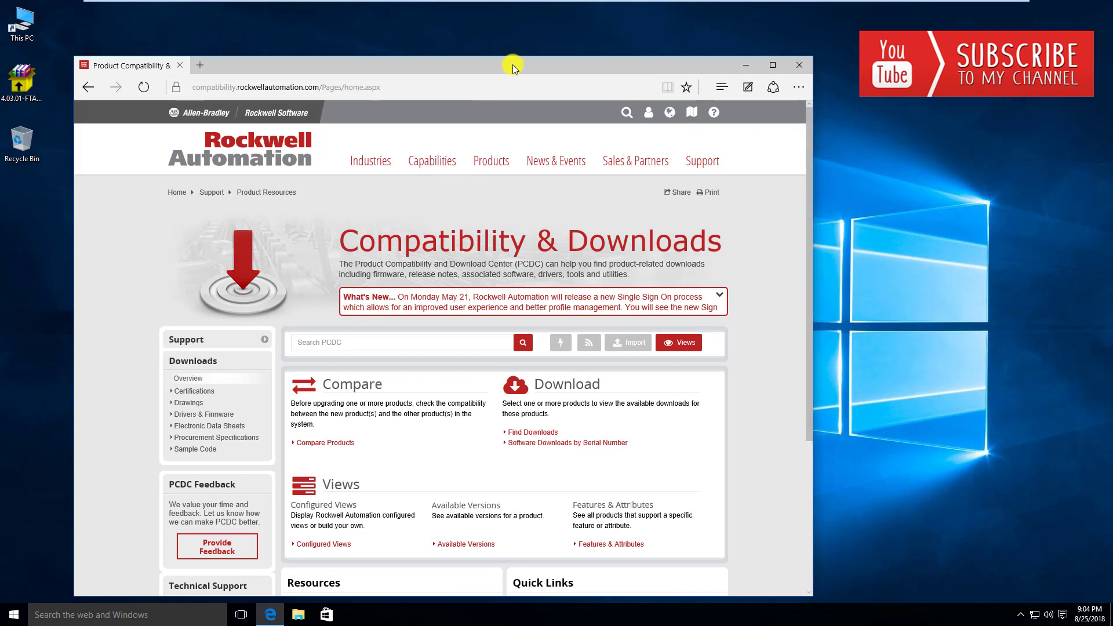
drag(506, 66, 551, 39)
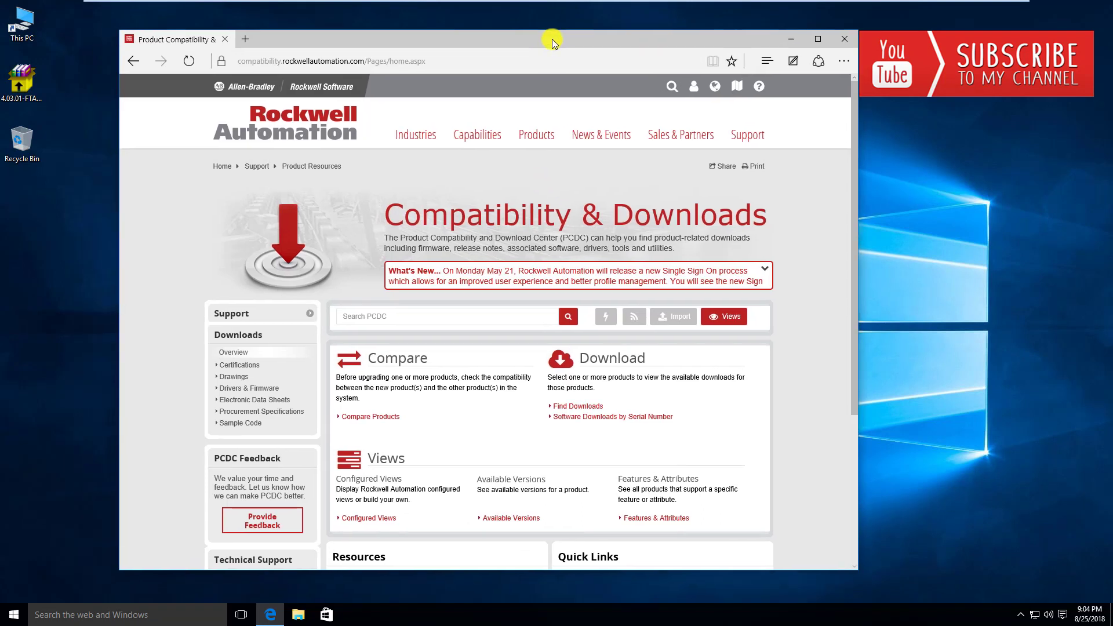
Step: Search Find Downloads for 'FactoryTalk' and list FactoryTalk Activation's available versions
click(580, 406)
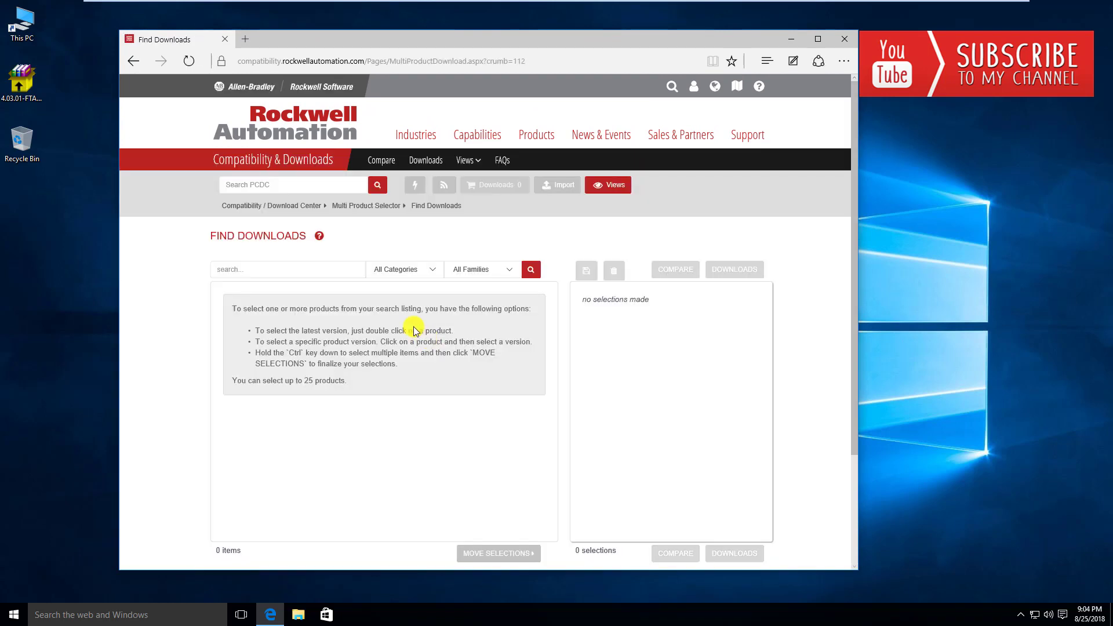
click(233, 272)
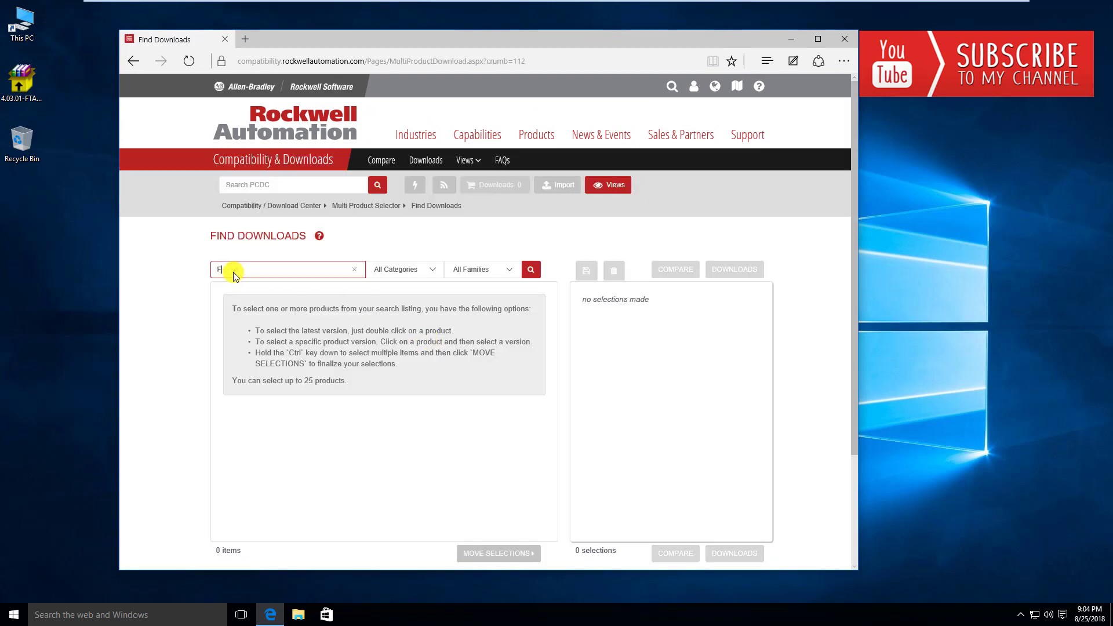
text(toryT)
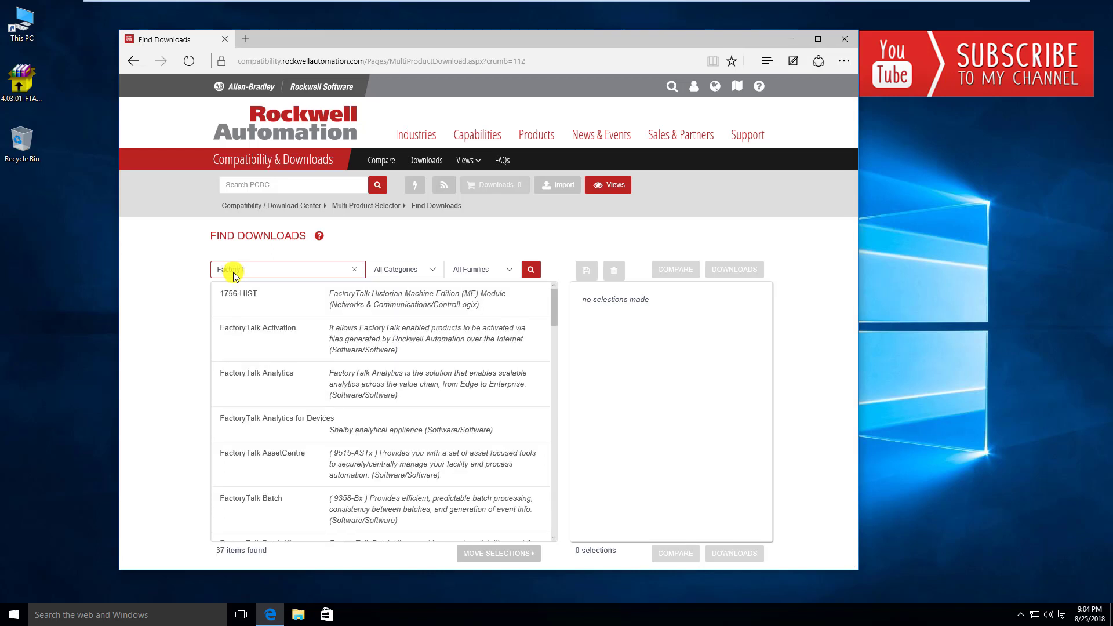
text(alk)
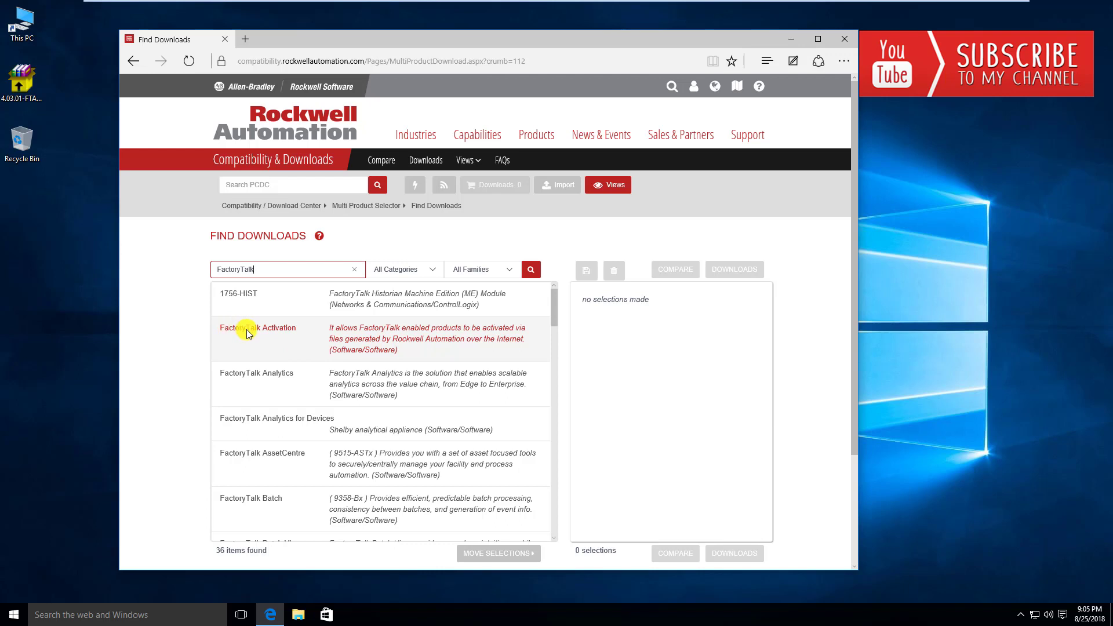
click(371, 336)
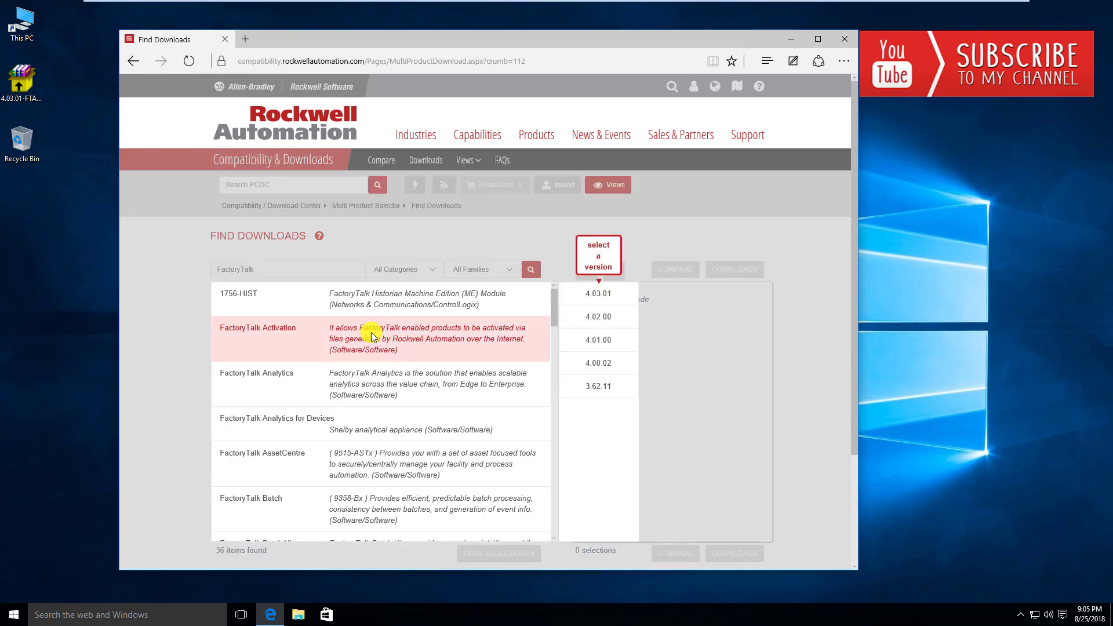
Step: Select FactoryTalk Activation 4.03.01, dismiss its details pop-up, and close Edge
click(599, 294)
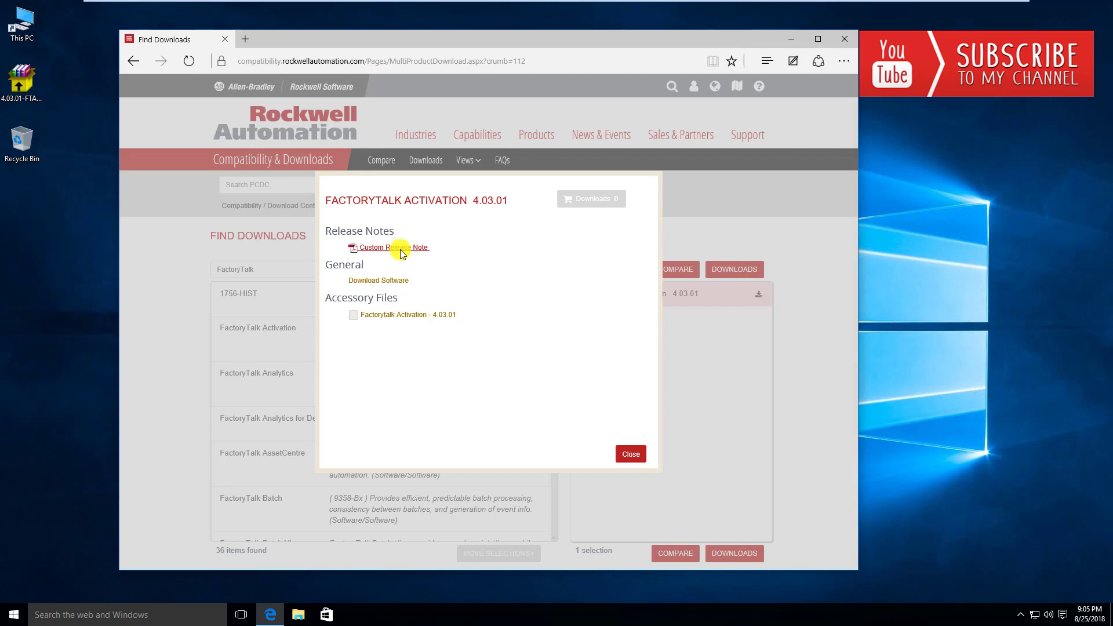
click(643, 455)
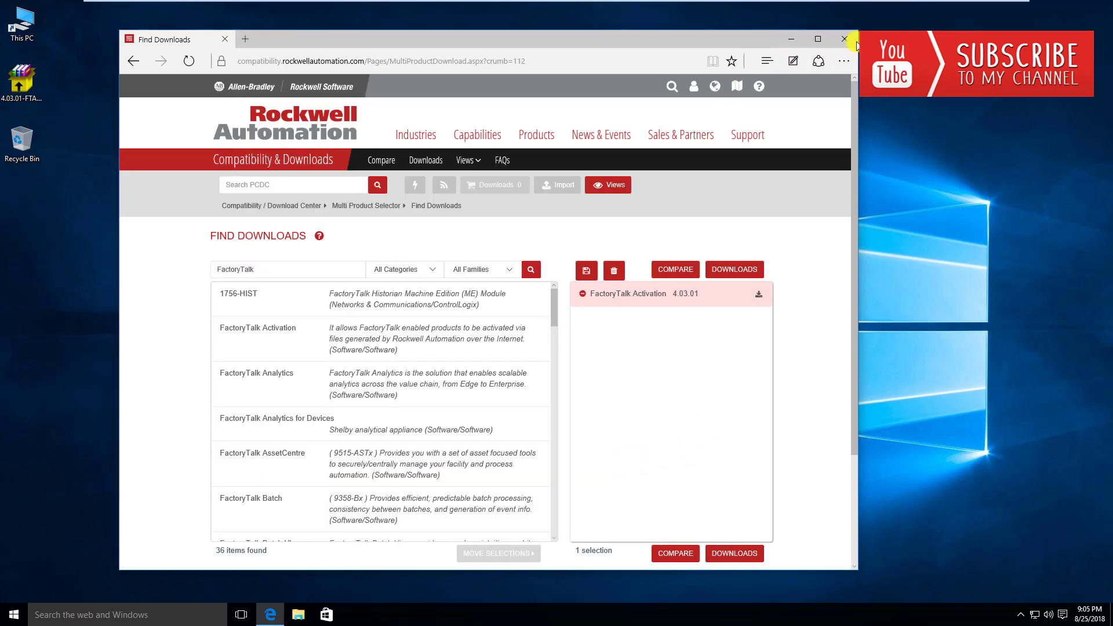
click(847, 38)
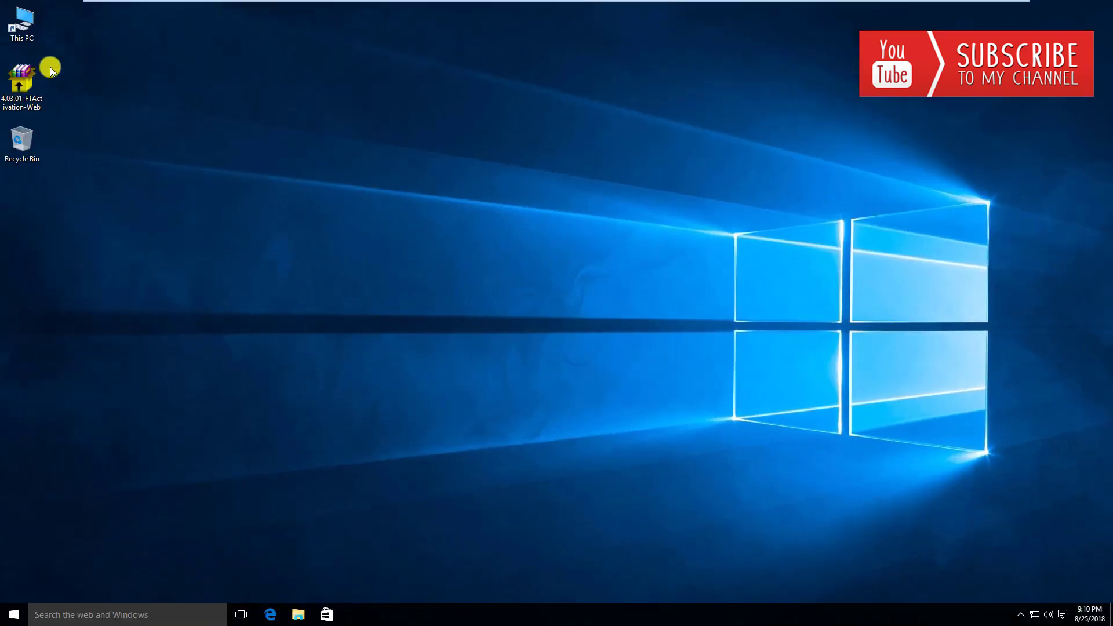
Step: Extract the 4.03.01-FTActivation-Web self-extracting archive into a Desktop folder
double_click(23, 80)
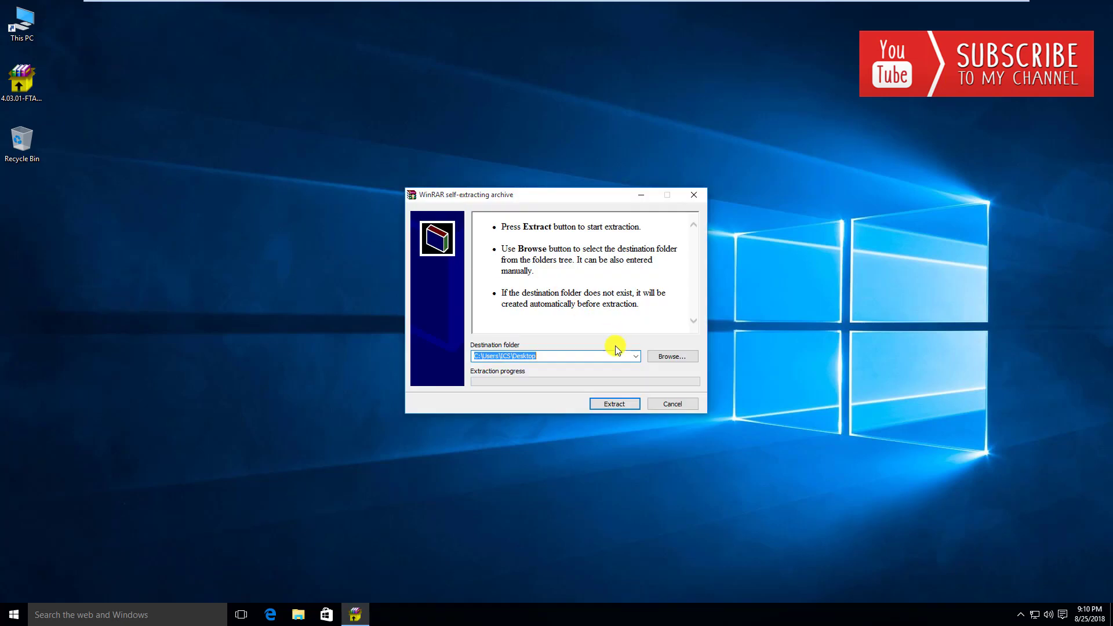
click(625, 405)
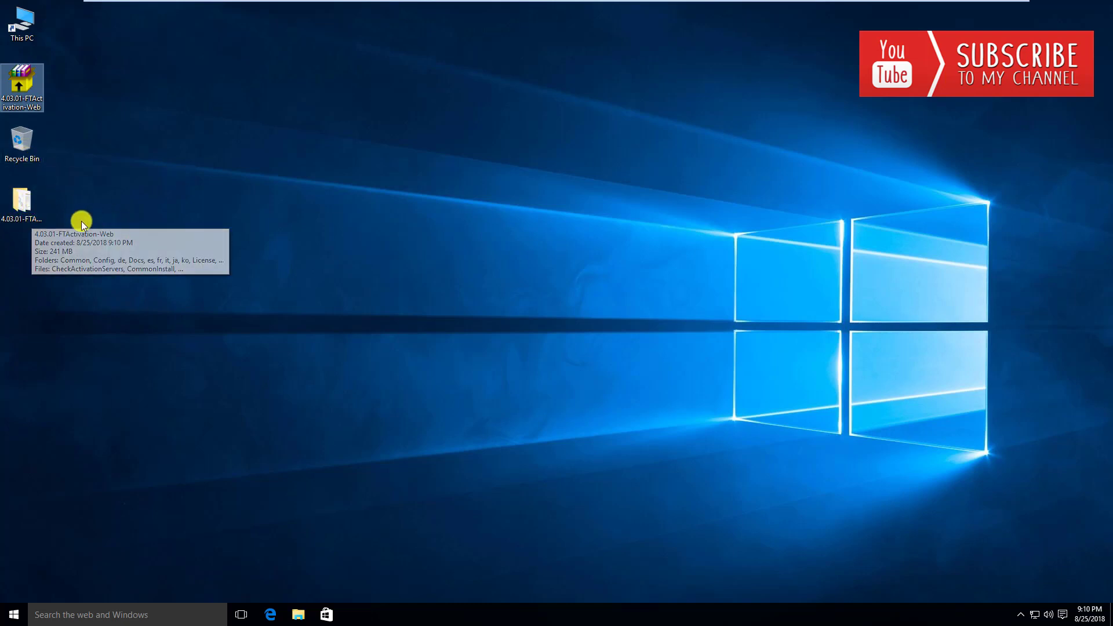
Step: Run Setup from the extracted folder, approve UAC, and accept all license agreements to install
double_click(30, 203)
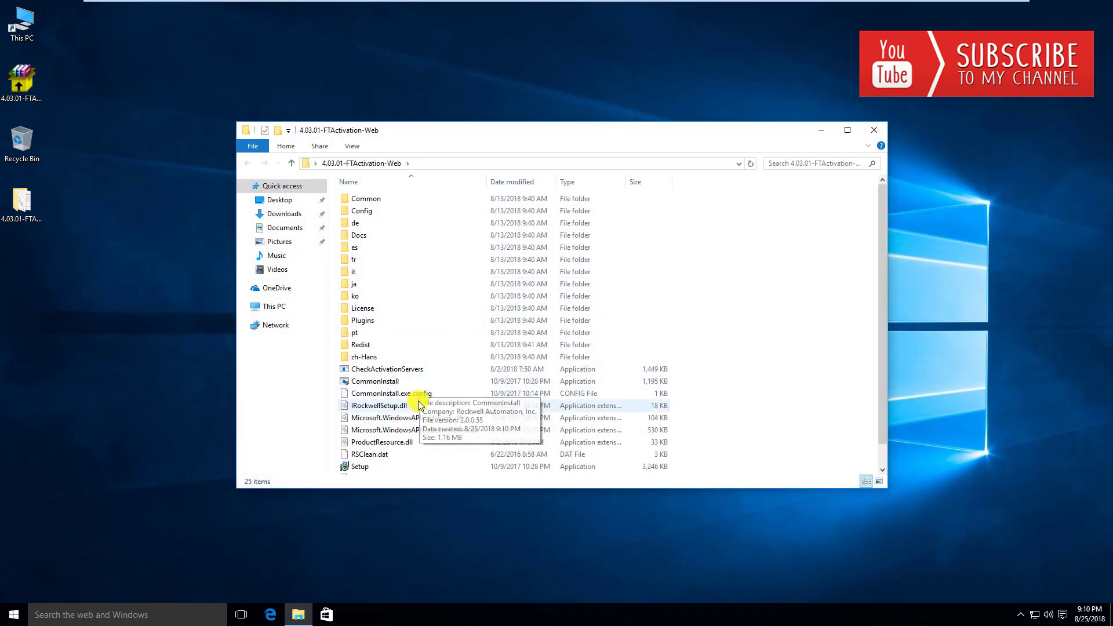
scroll(409, 399, down, 1)
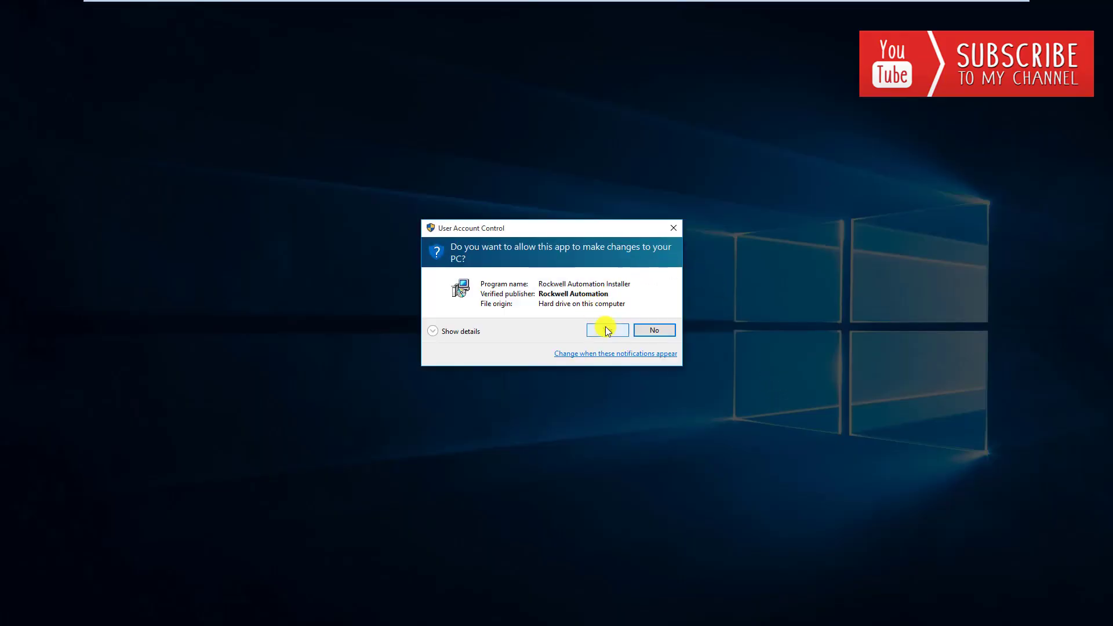
click(607, 330)
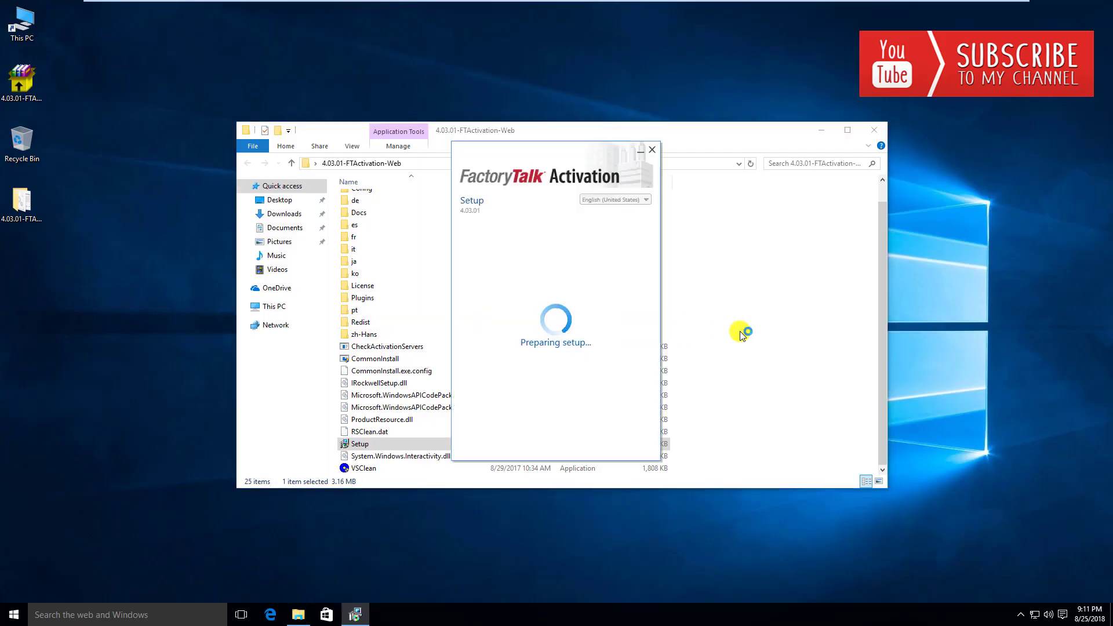
click(877, 129)
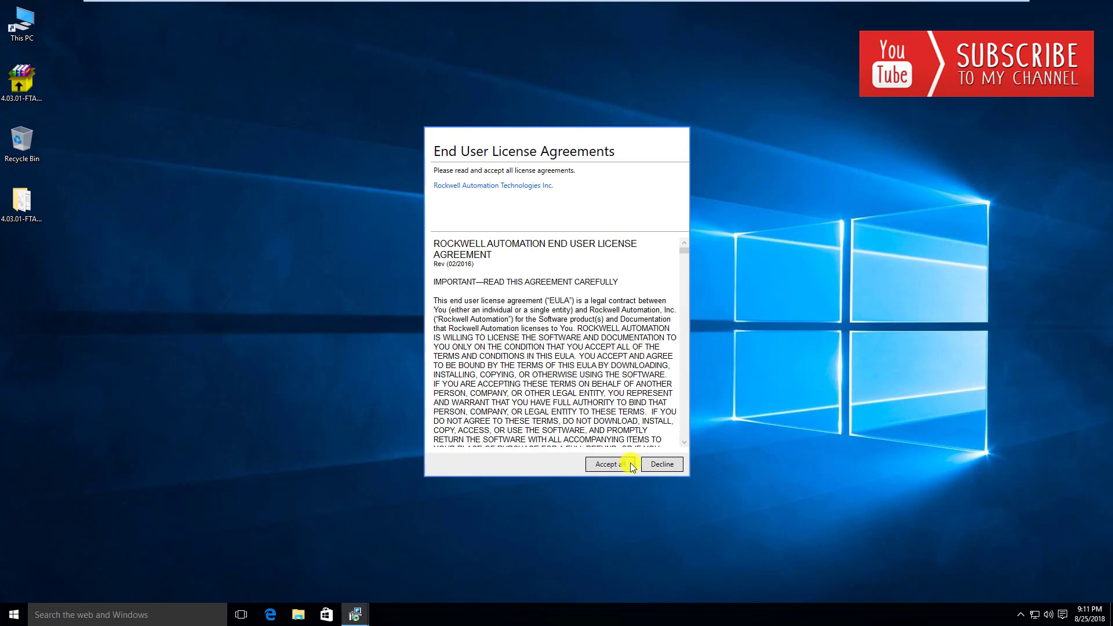
click(627, 464)
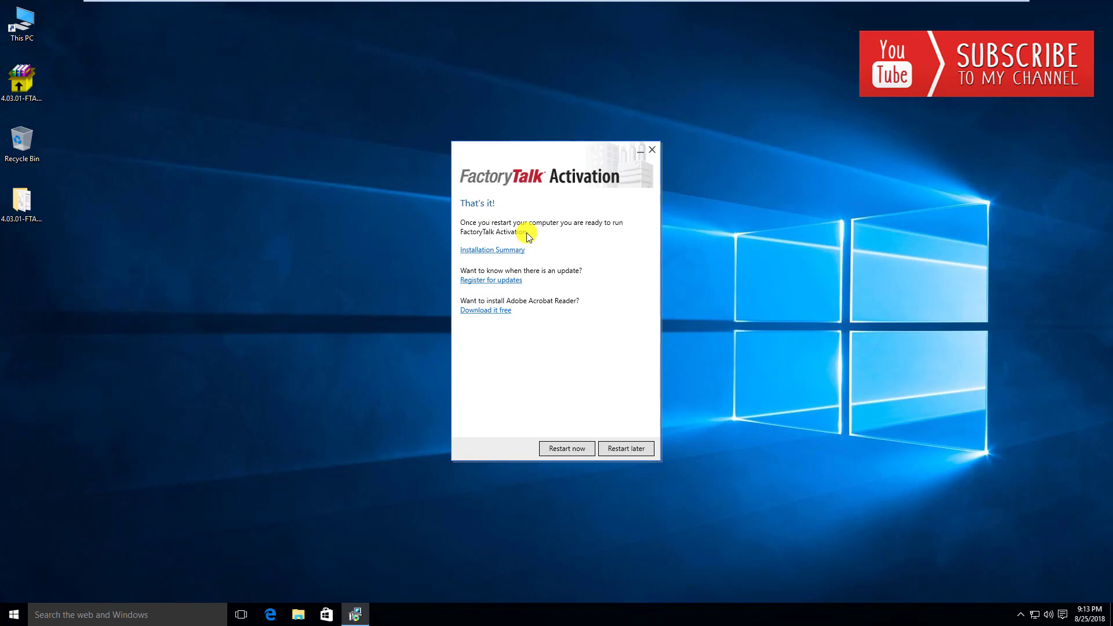
Step: Restart the computer, then launch FactoryTalk Activation Manager from its system tray icon
click(572, 448)
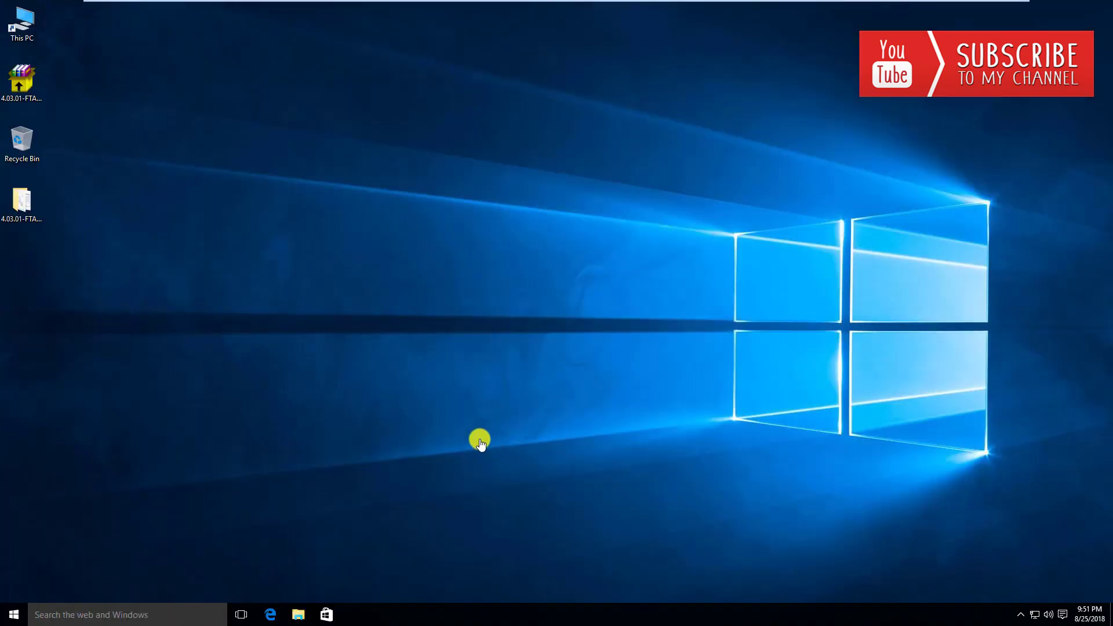
click(1019, 616)
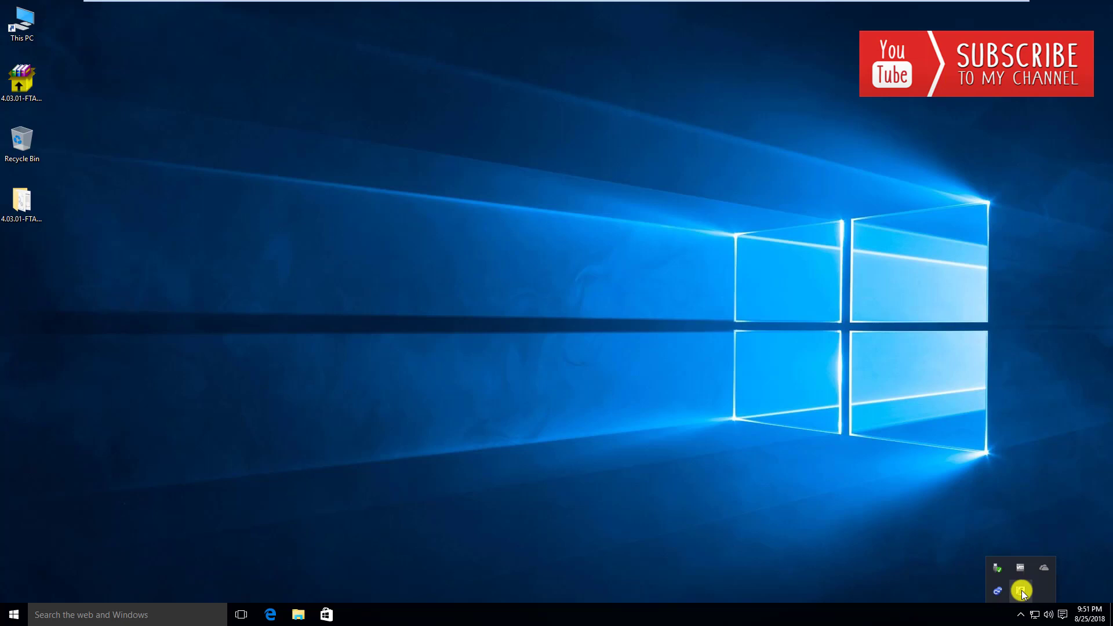
right_click(1021, 591)
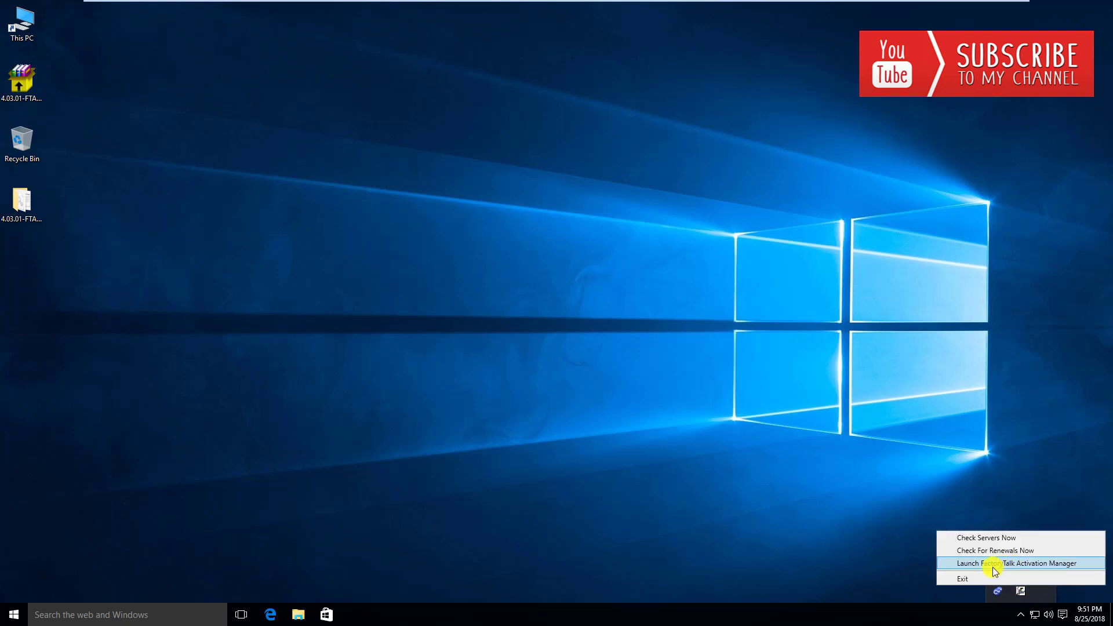
click(1030, 562)
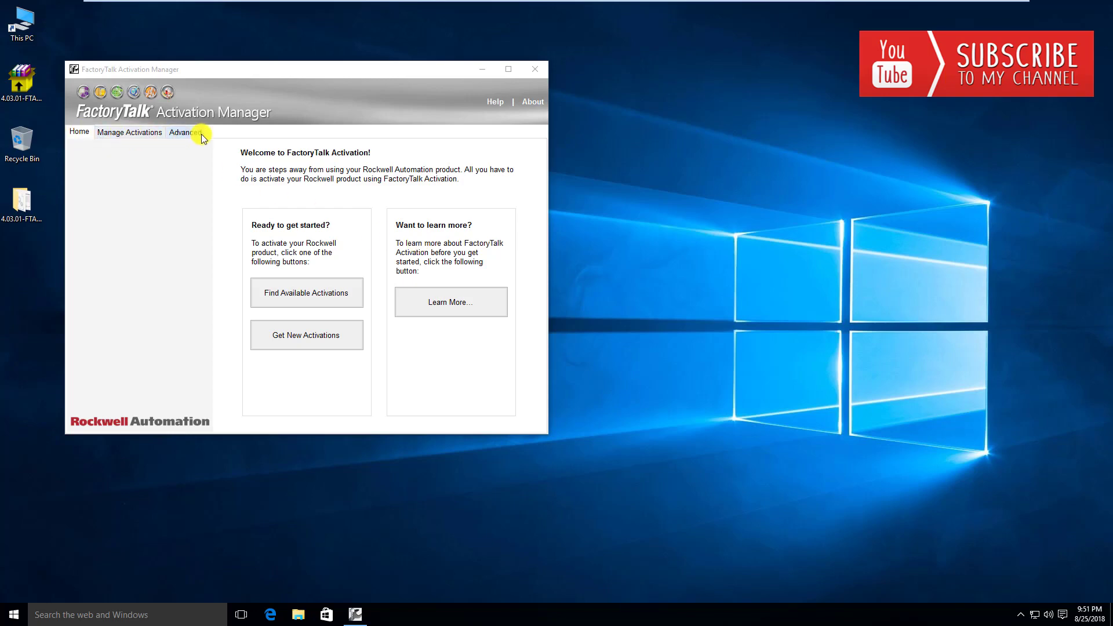
Step: Show the Manage Activations page and drag the window wider to reveal all columns
click(124, 137)
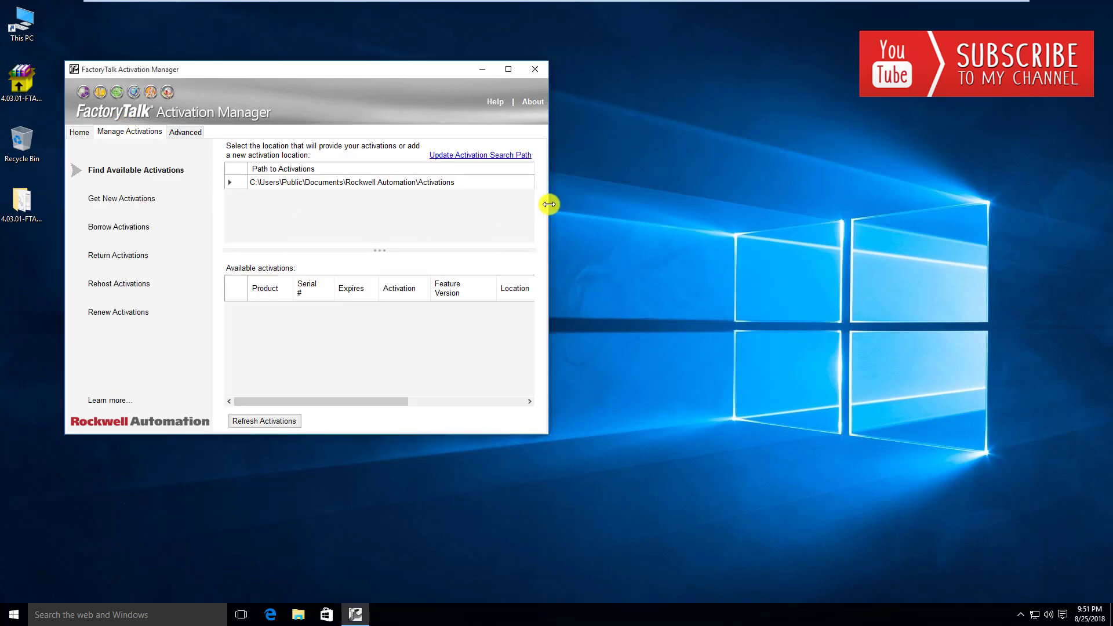
drag(546, 204, 714, 204)
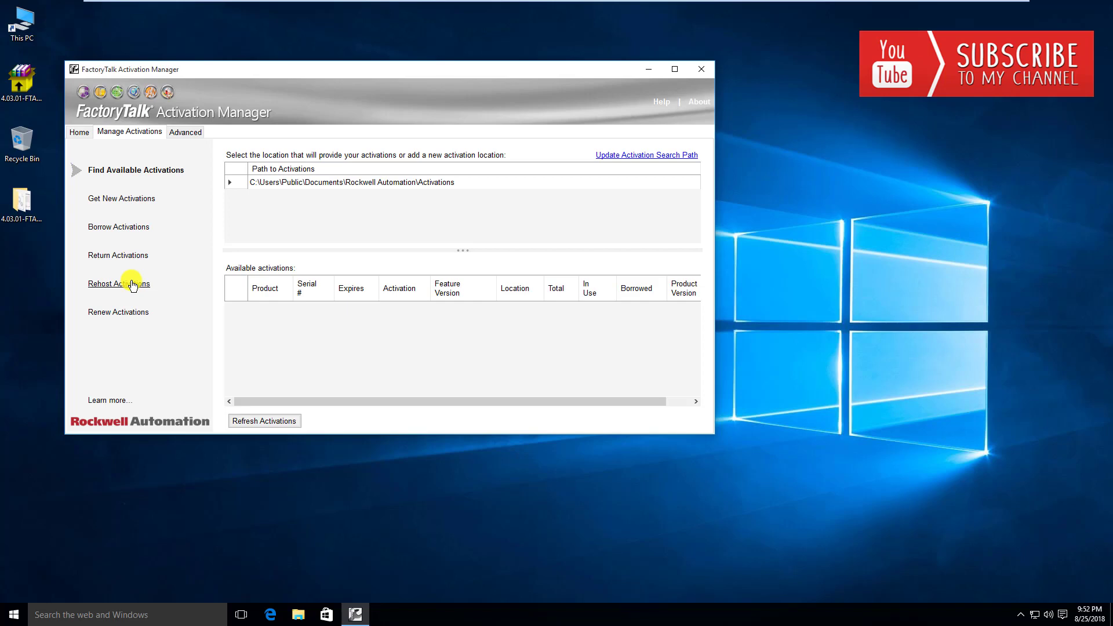
Step: Review Get New Activations, then open Borrow Activations, which lists nothing borrowable
click(135, 203)
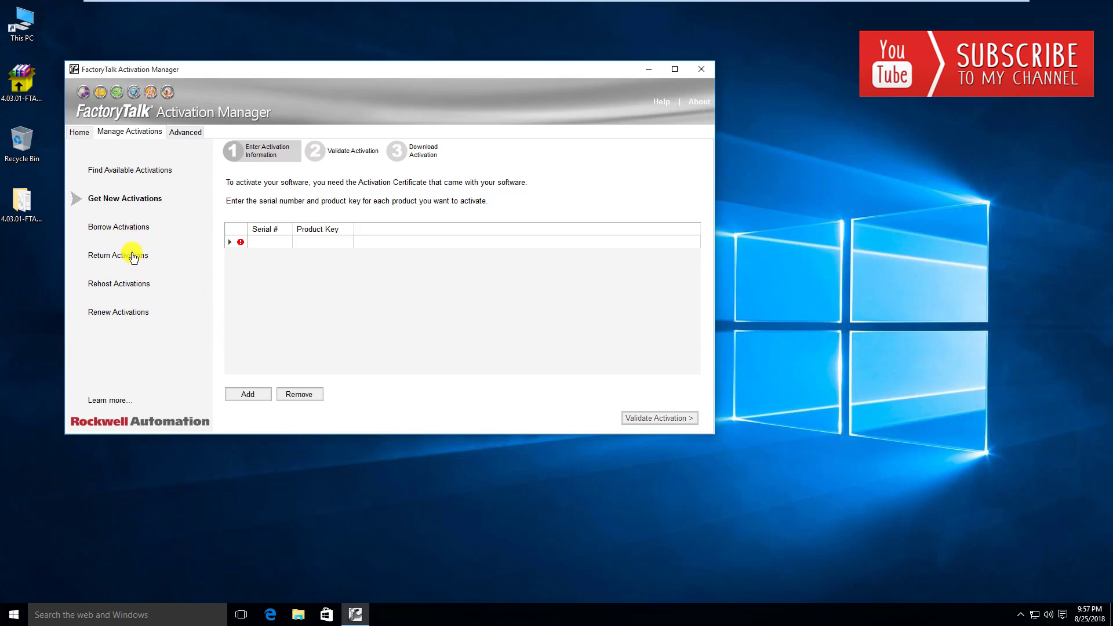
click(132, 228)
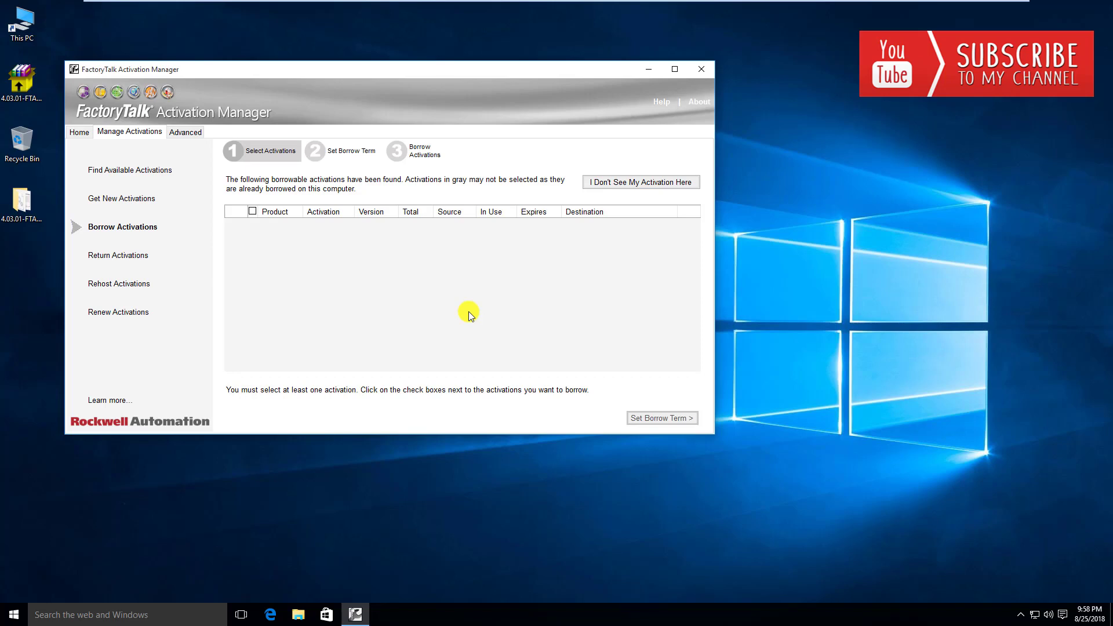
Step: Step through Return Activations and Rehost Activations to Renew Activations, which shows nothing renewable
click(127, 259)
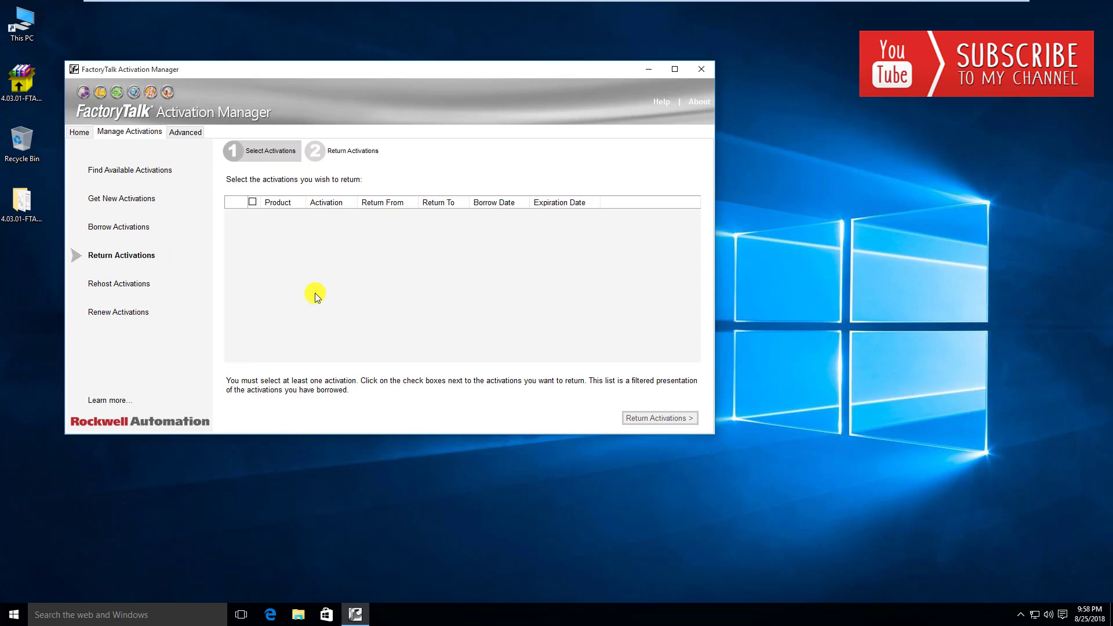
click(137, 287)
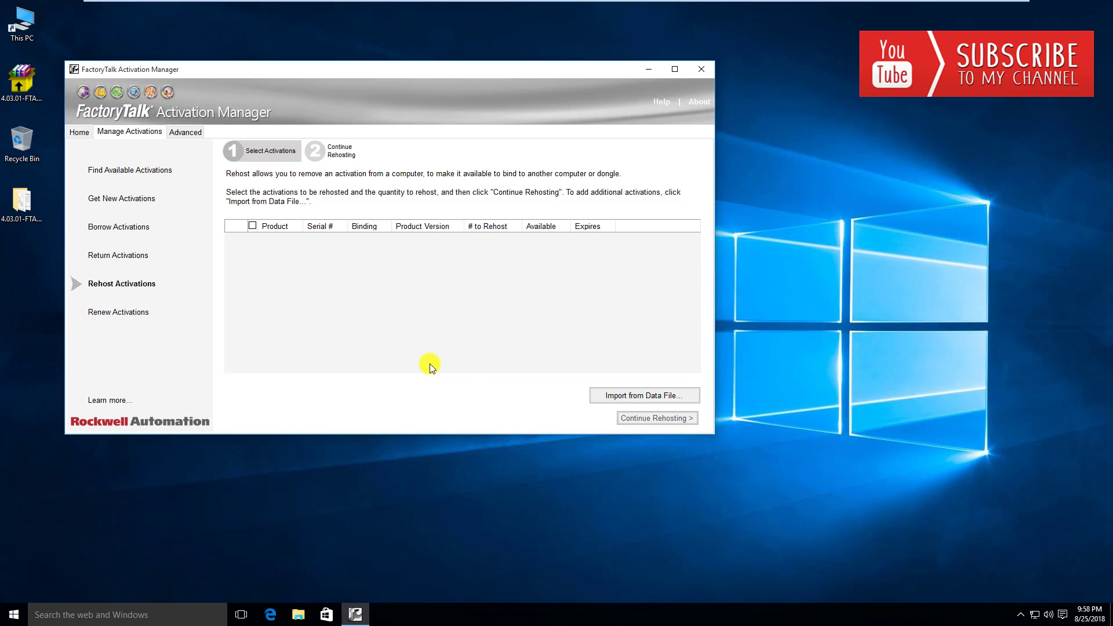
click(130, 313)
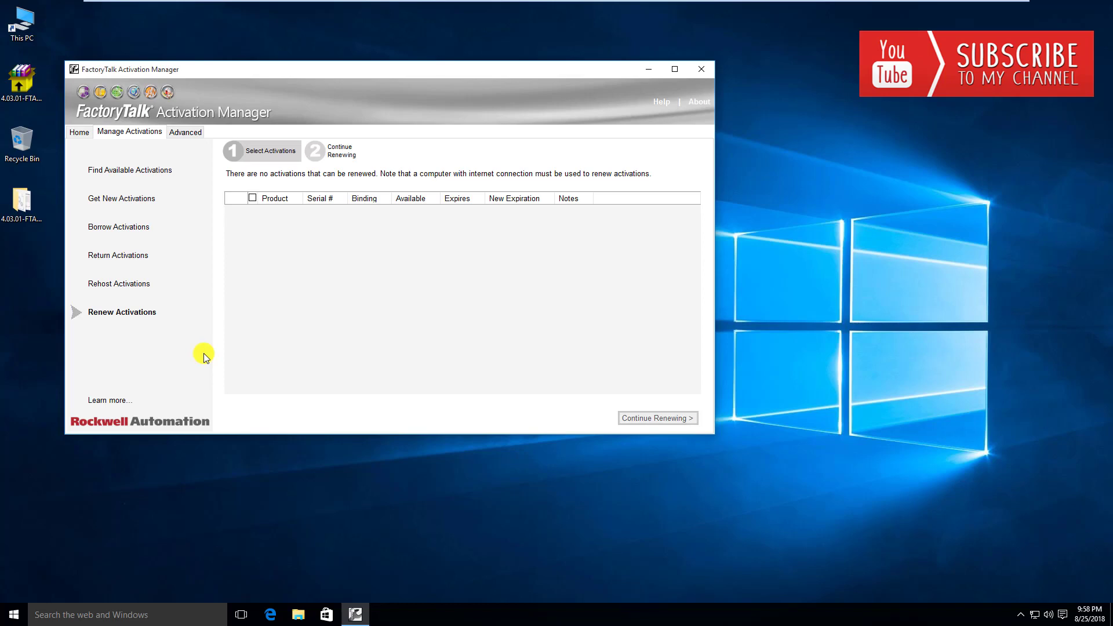
Step: On the Advanced tab, view Configure CodeMeter Server, Configure Automatic Renewals, then File Access
click(185, 132)
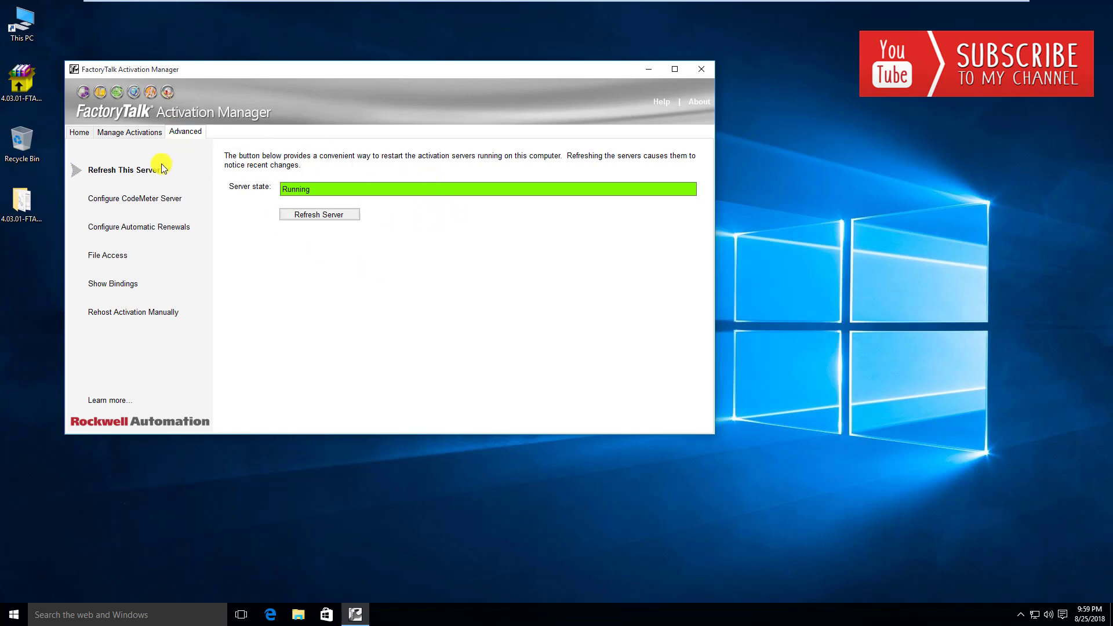
click(152, 199)
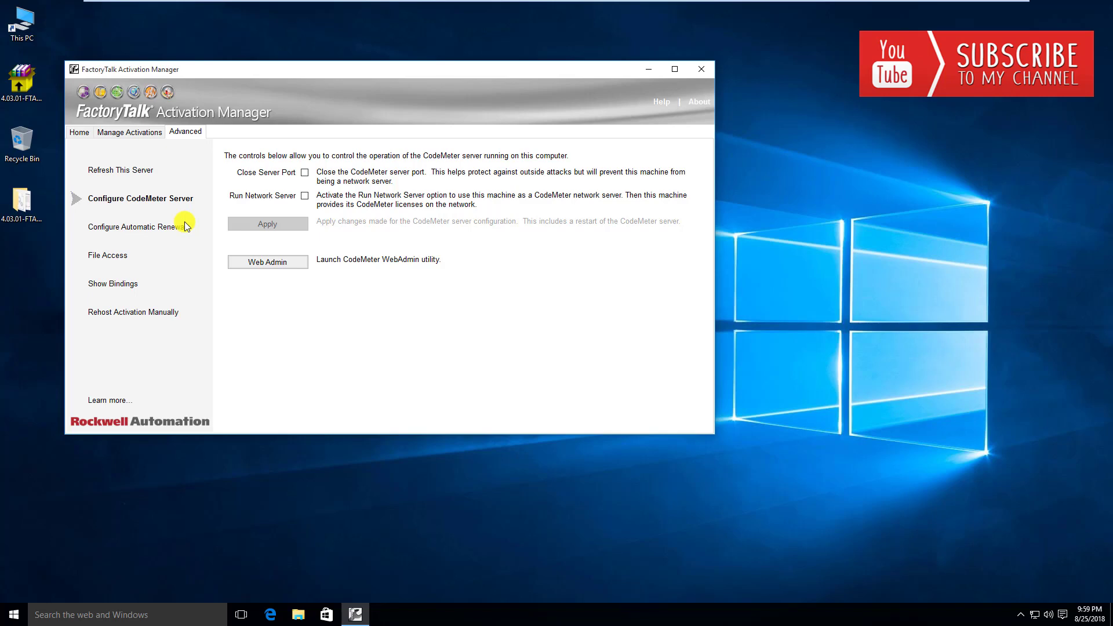
click(149, 229)
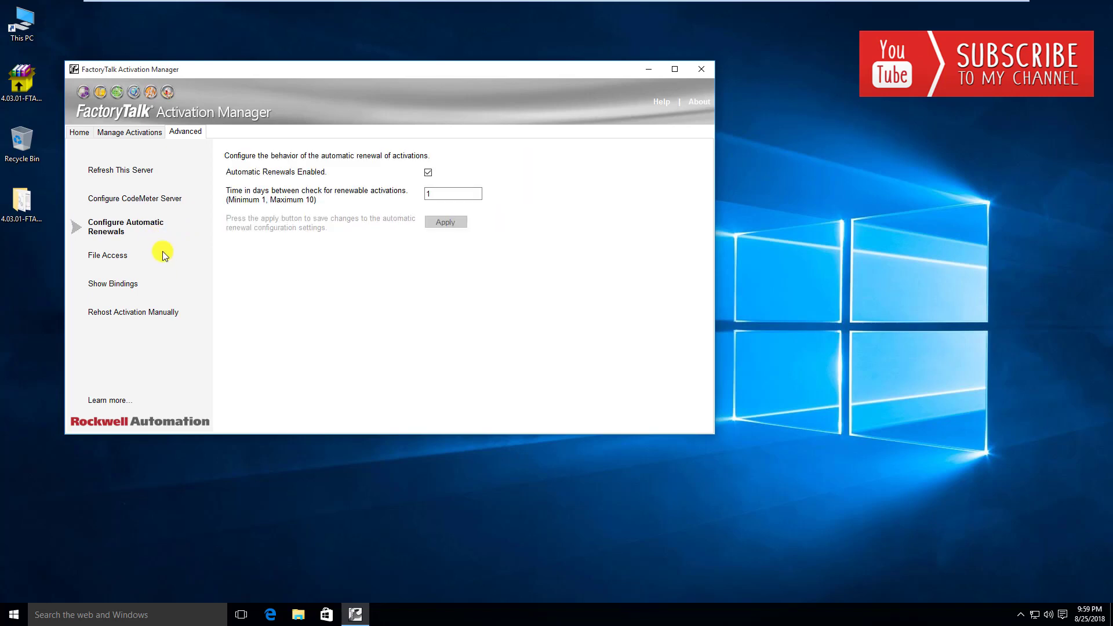
click(125, 260)
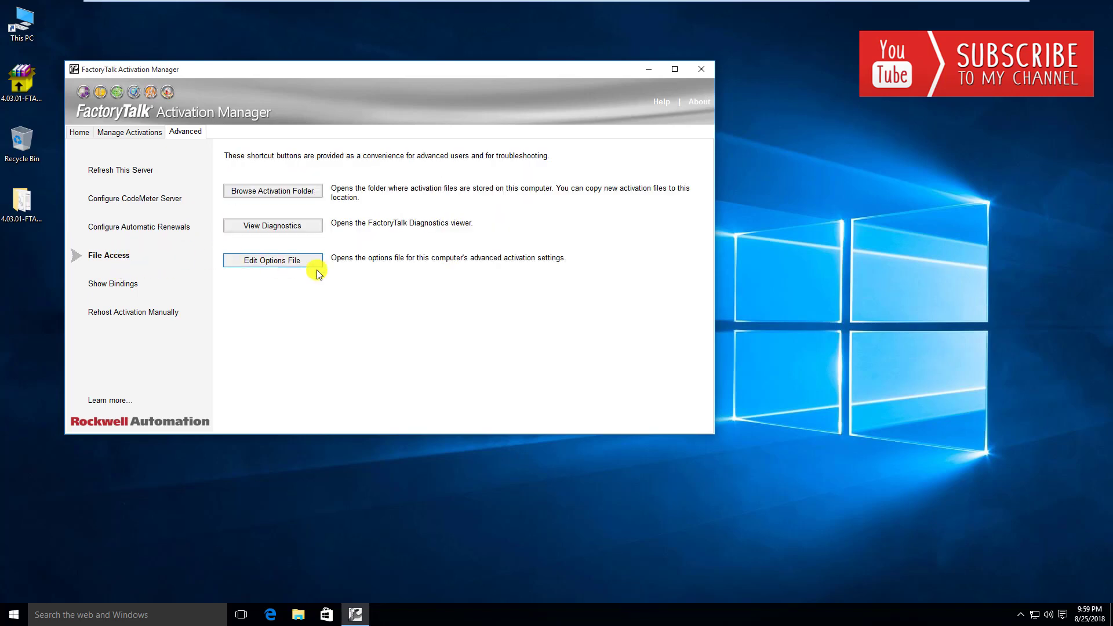
Step: Browse the Activations folder, then view and close the FactoryTalk Diagnostics Viewer
click(298, 193)
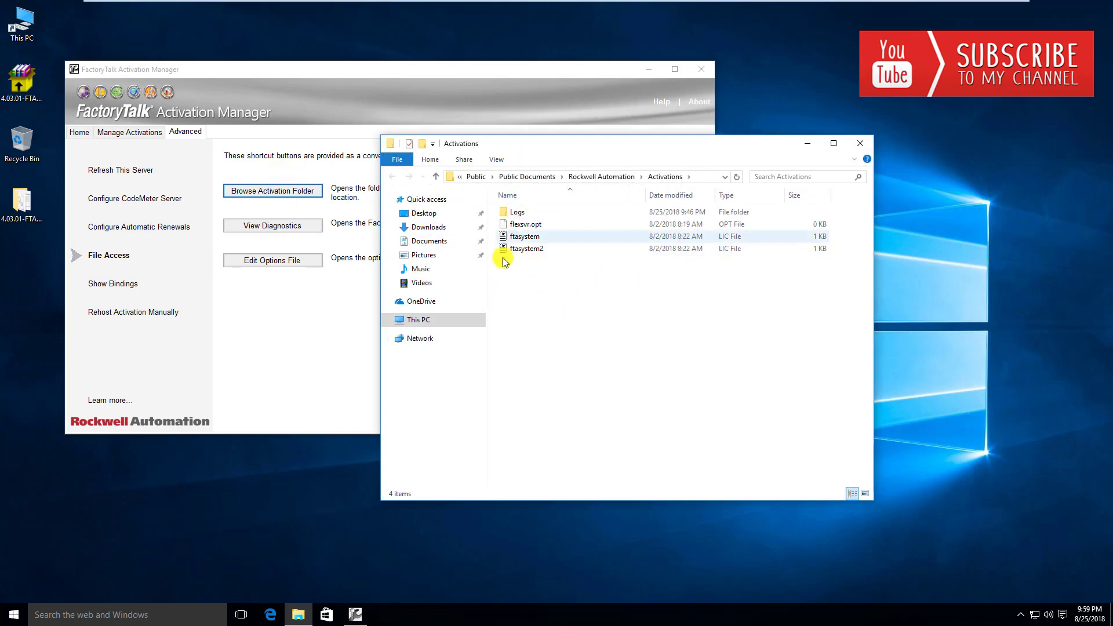
click(293, 226)
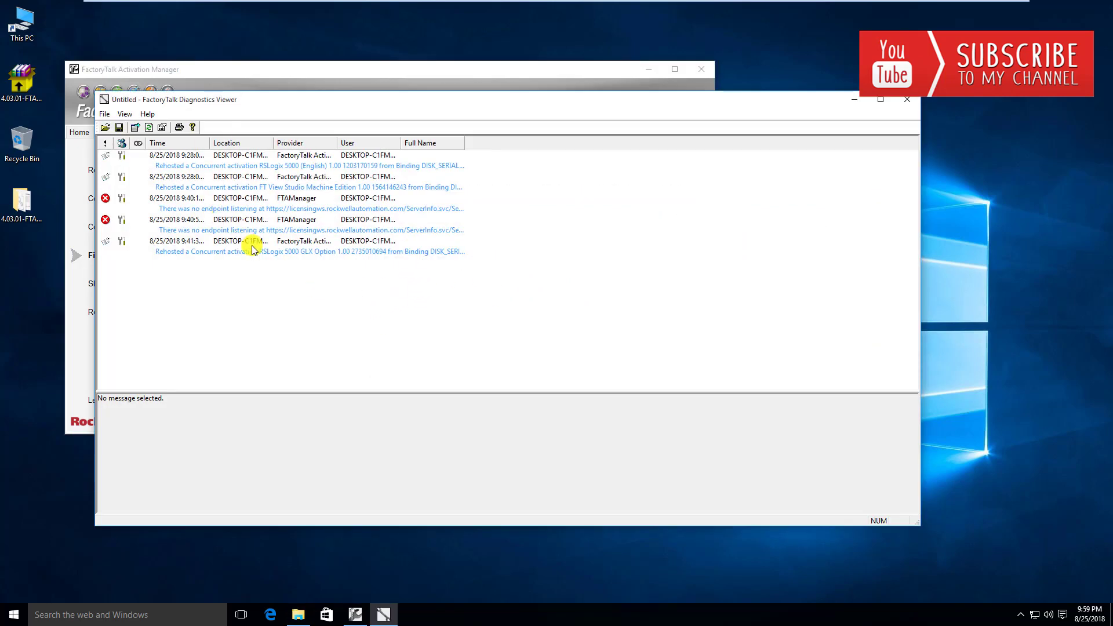
click(907, 99)
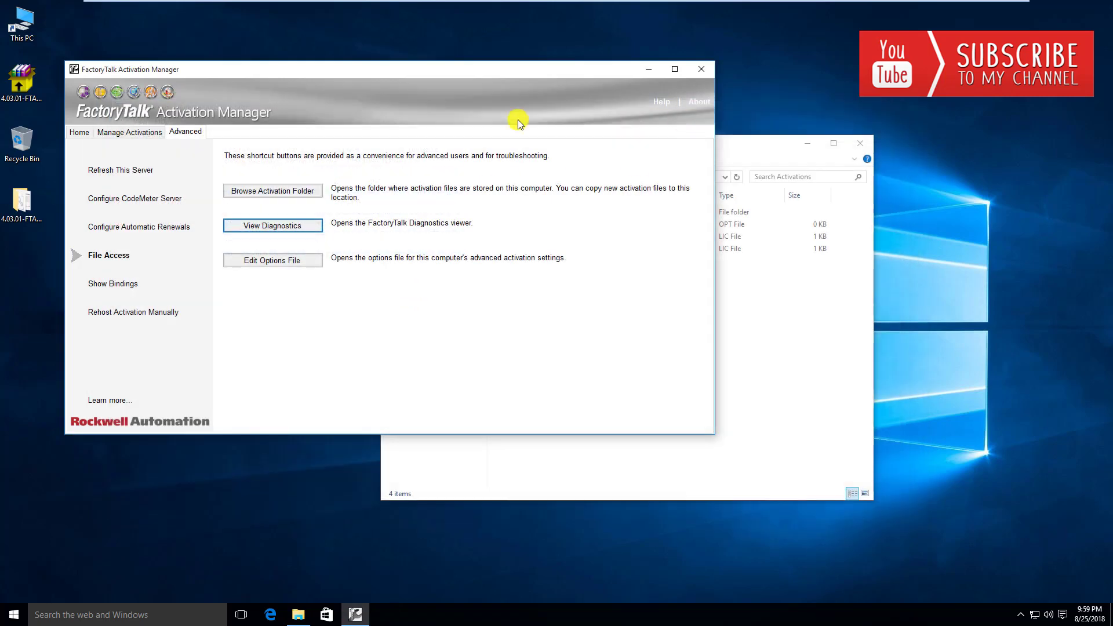
Step: Check the disk serial number binding in Show Bindings, then view the empty Rehost Activation Manually page
click(129, 284)
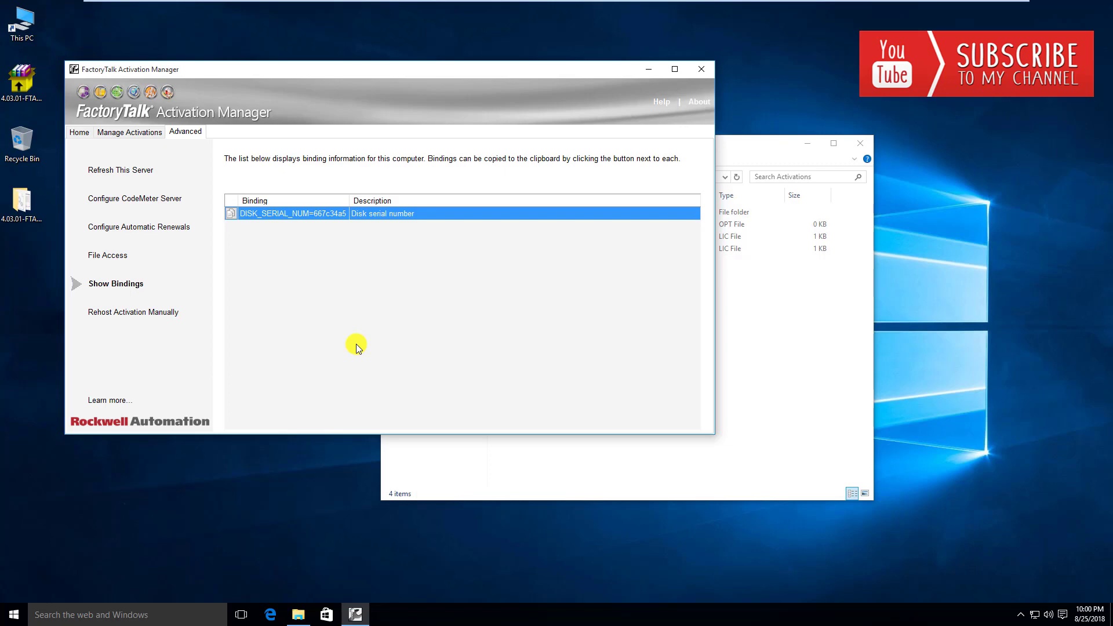
click(174, 320)
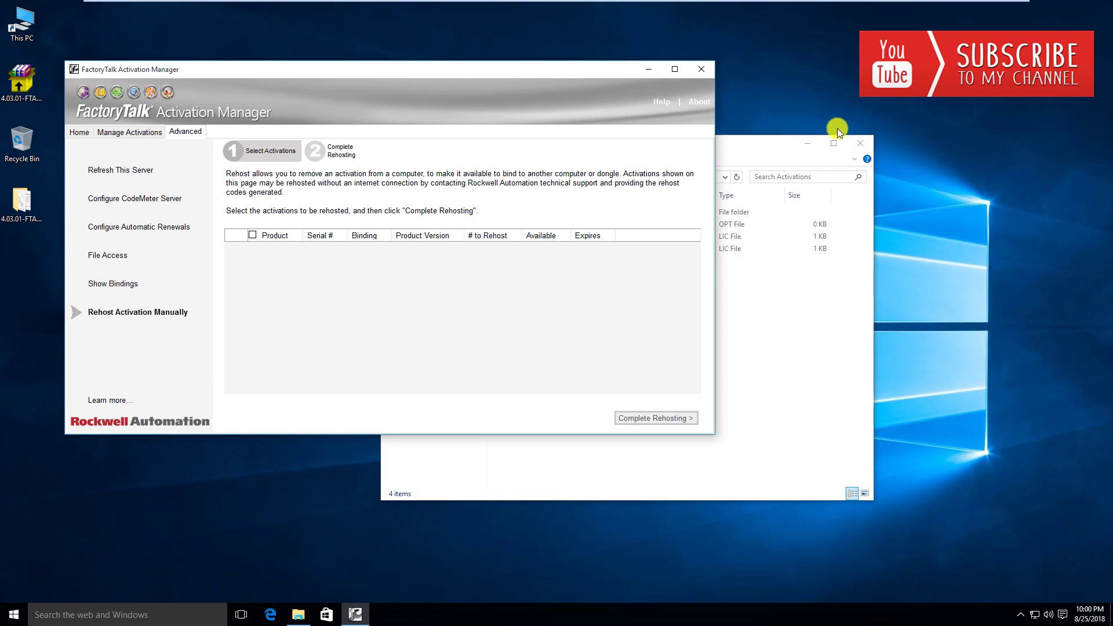
Step: Close the Activations folder window and return to the Manage Activations tab
click(861, 147)
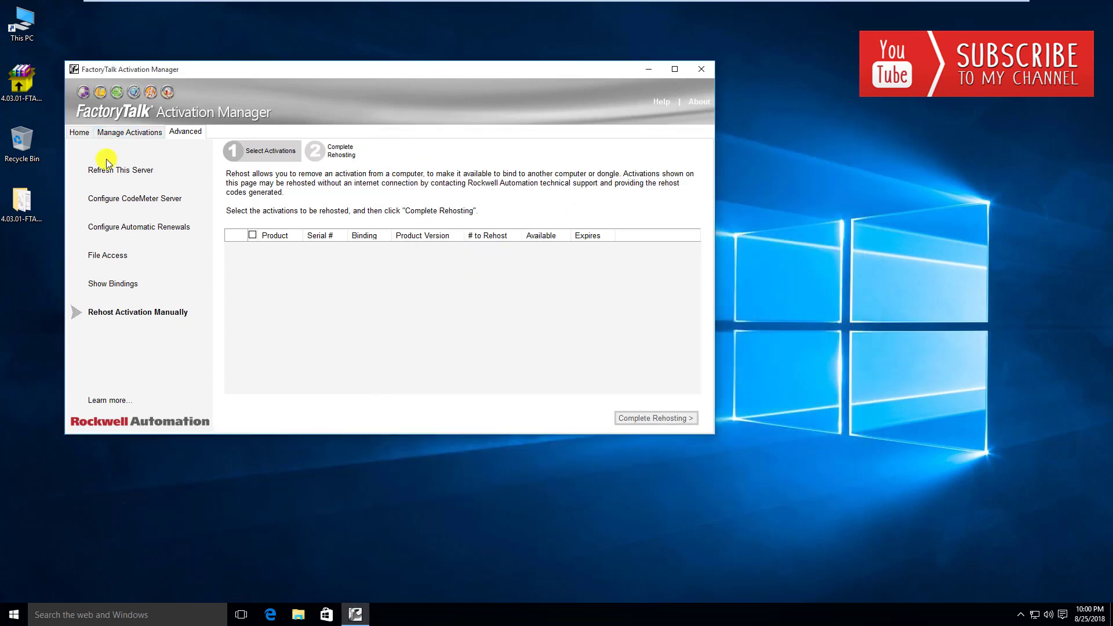
click(131, 132)
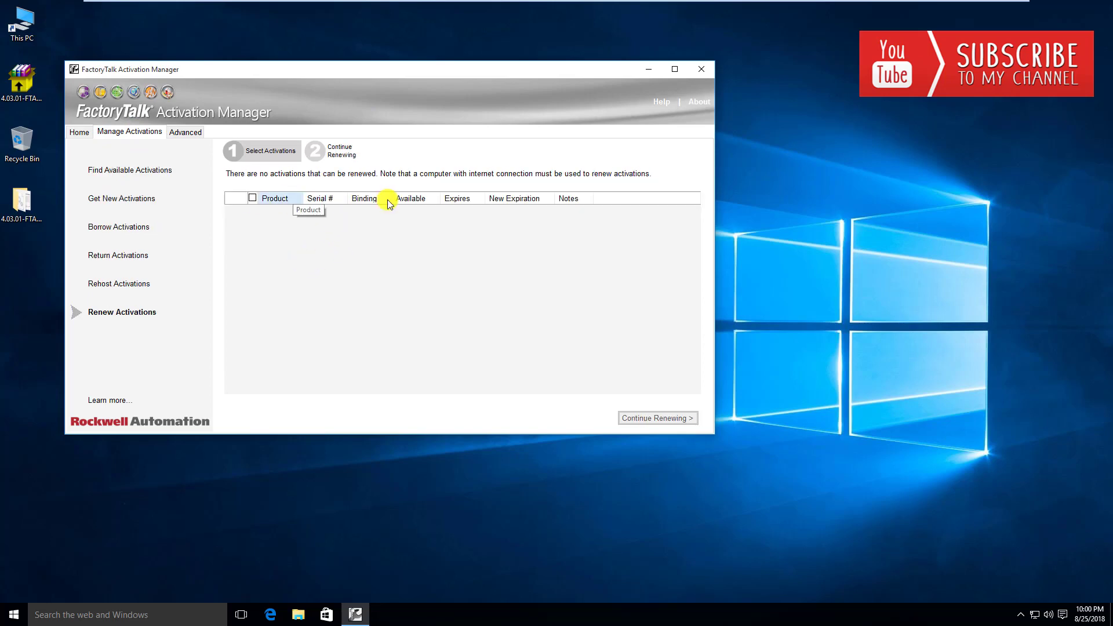